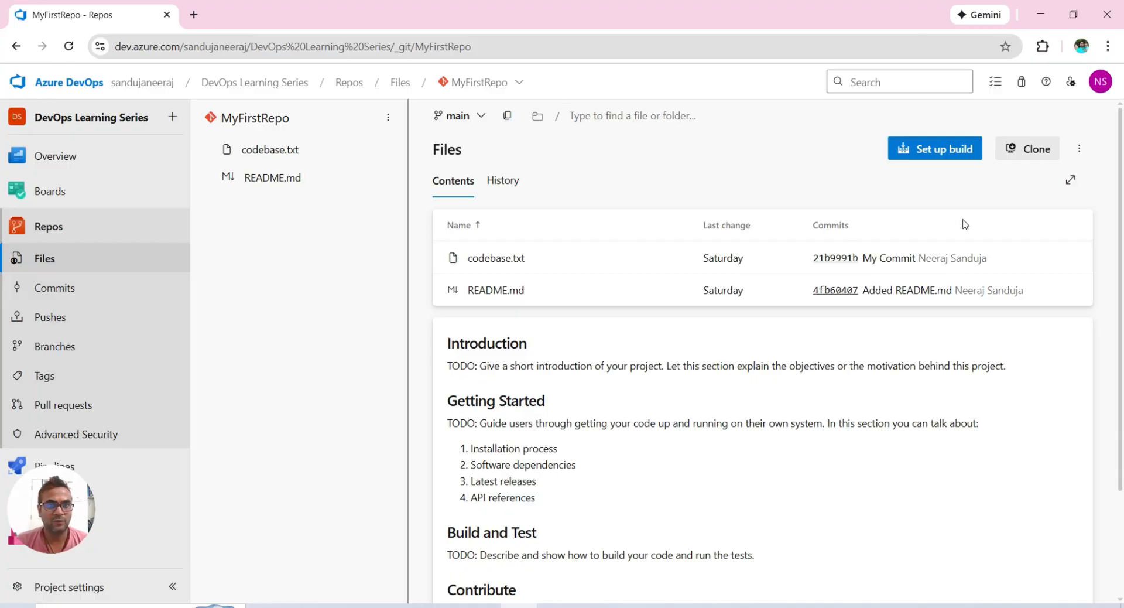
click(497, 87)
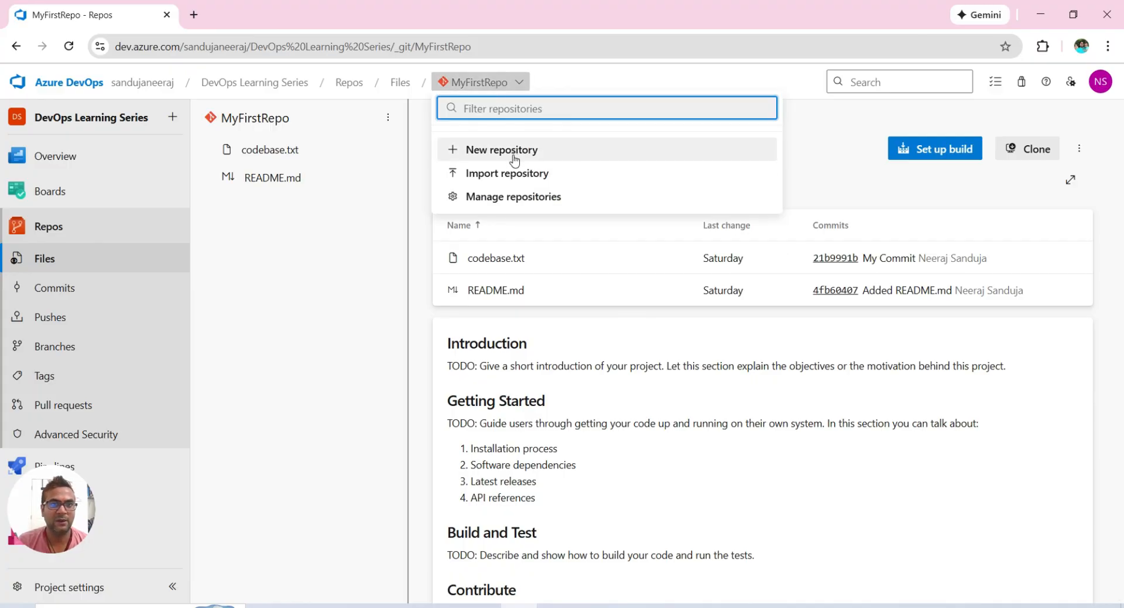
click(373, 179)
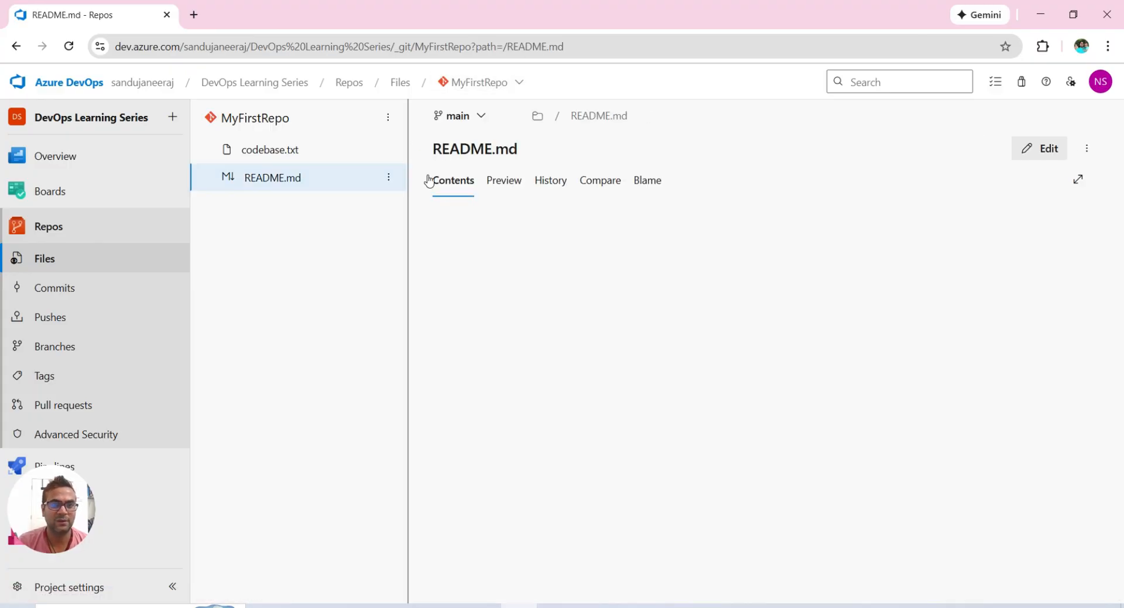
click(488, 121)
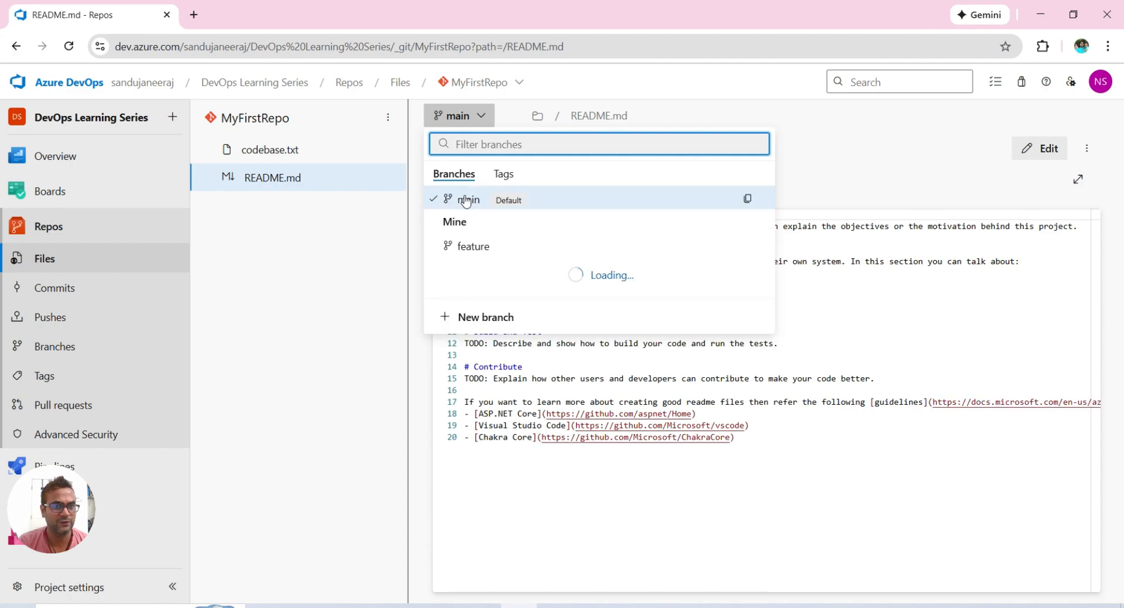
click(425, 198)
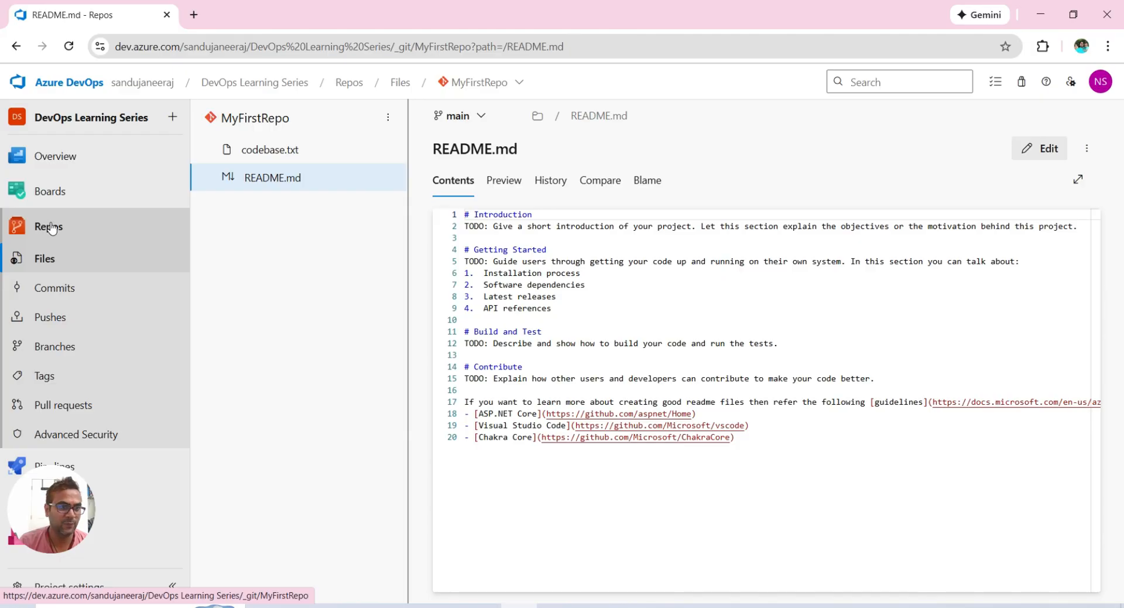
Open the branch policies of the main branch in the MyFirstRepo repository
click(51, 358)
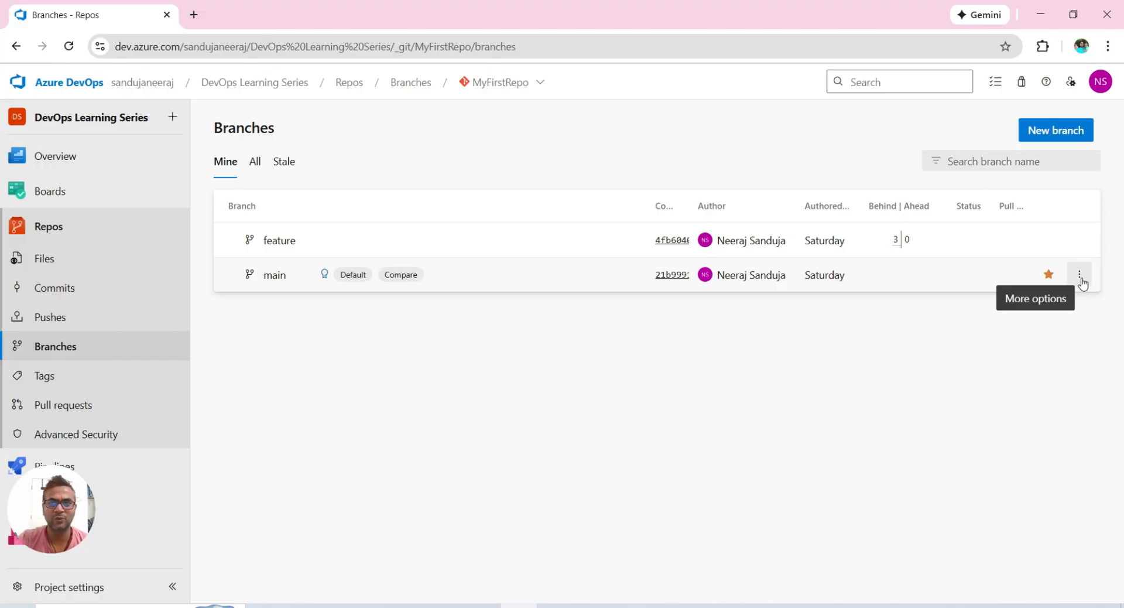
click(1079, 275)
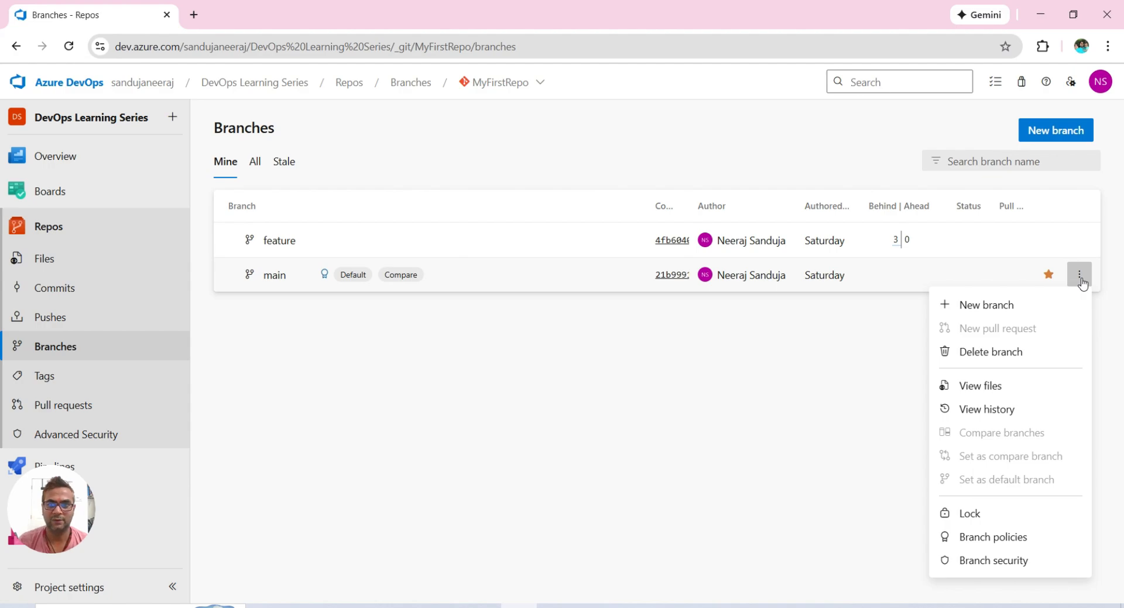
click(982, 540)
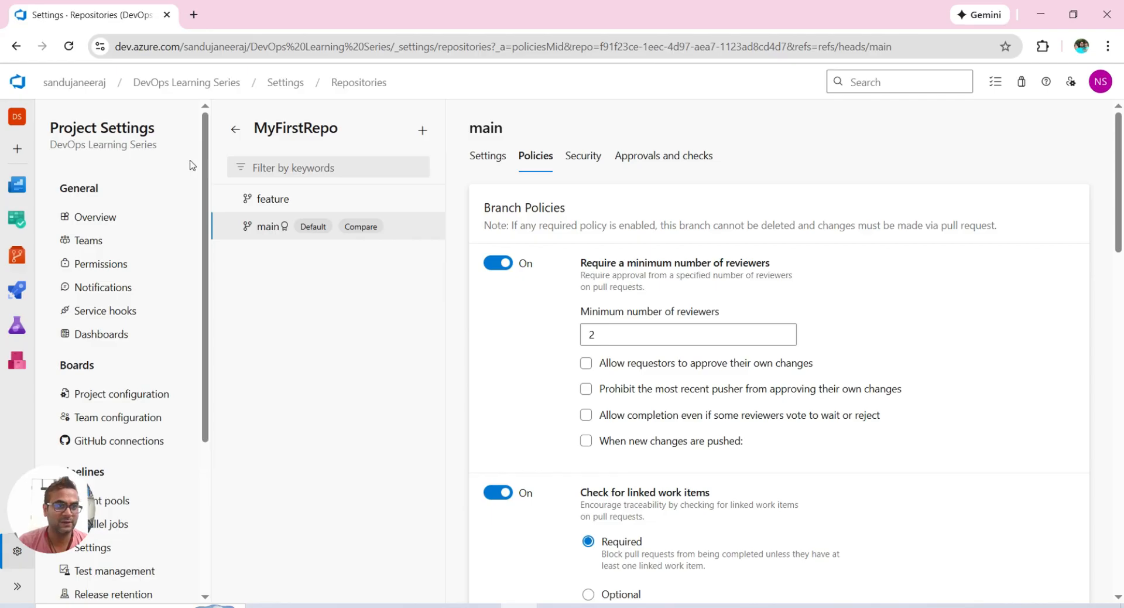
drag(205, 264, 221, 389)
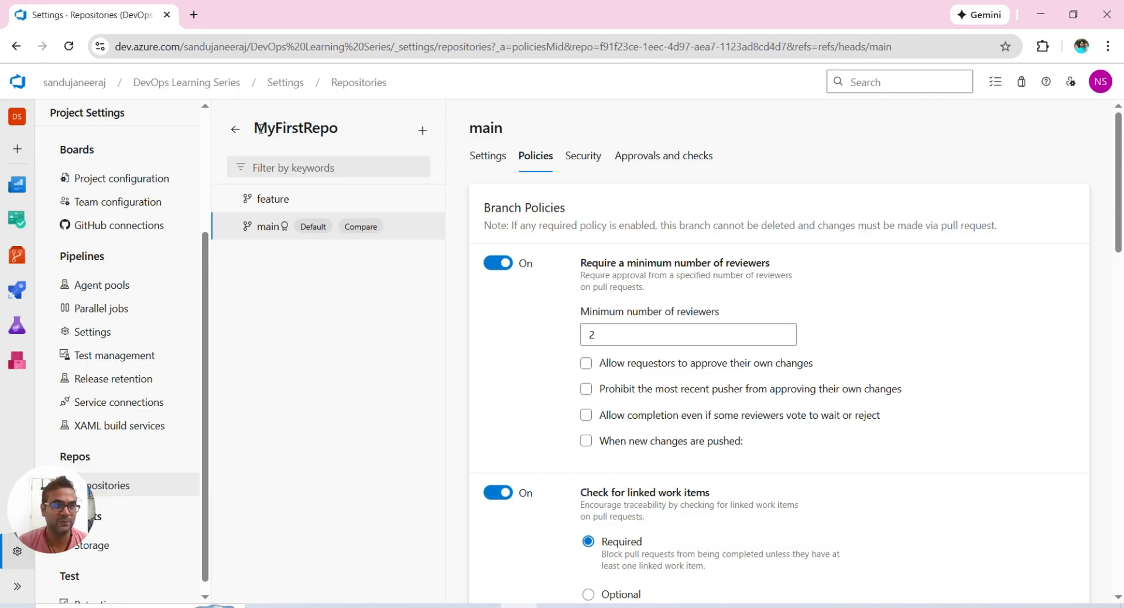
drag(259, 128, 331, 129)
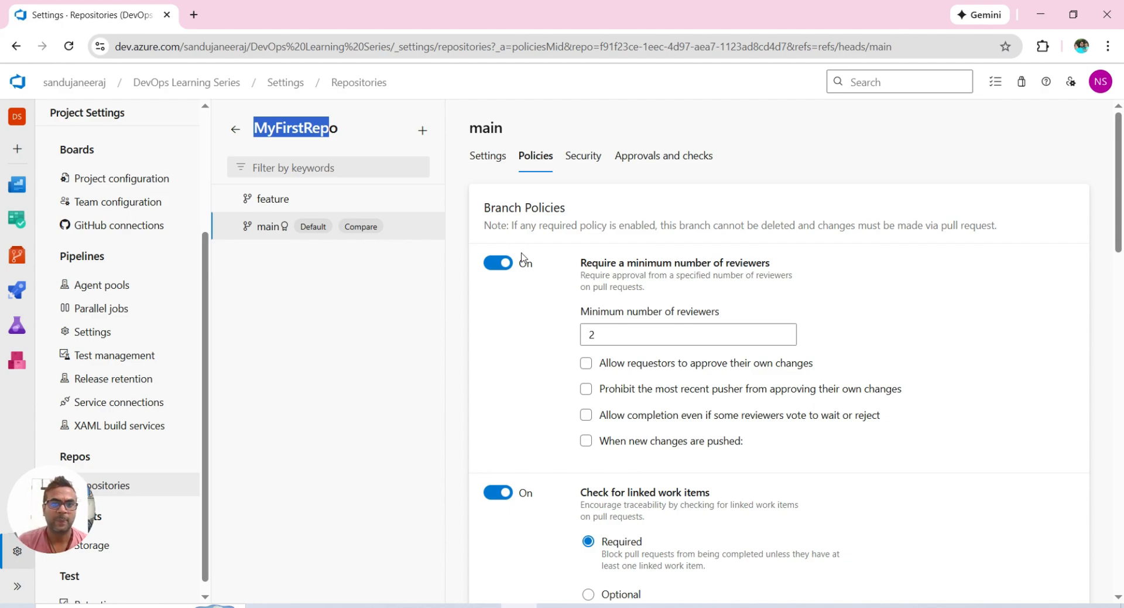
Turn off the main branch's policies for minimum number of reviewers, linked work items, comment resolution and limited merge types
scroll(523, 258, down, 2)
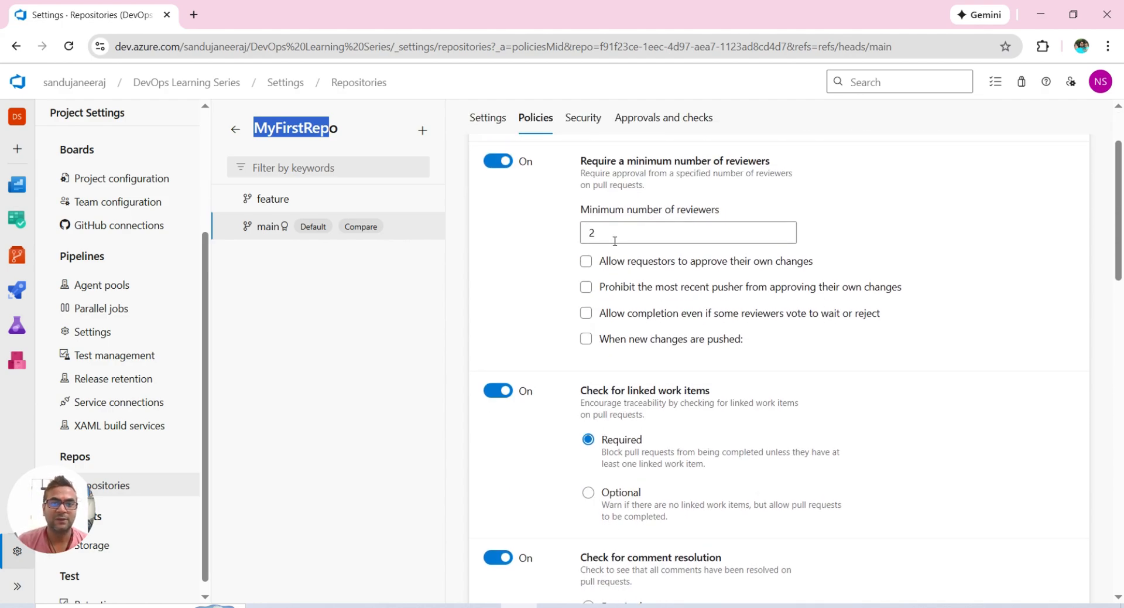
drag(592, 160, 784, 166)
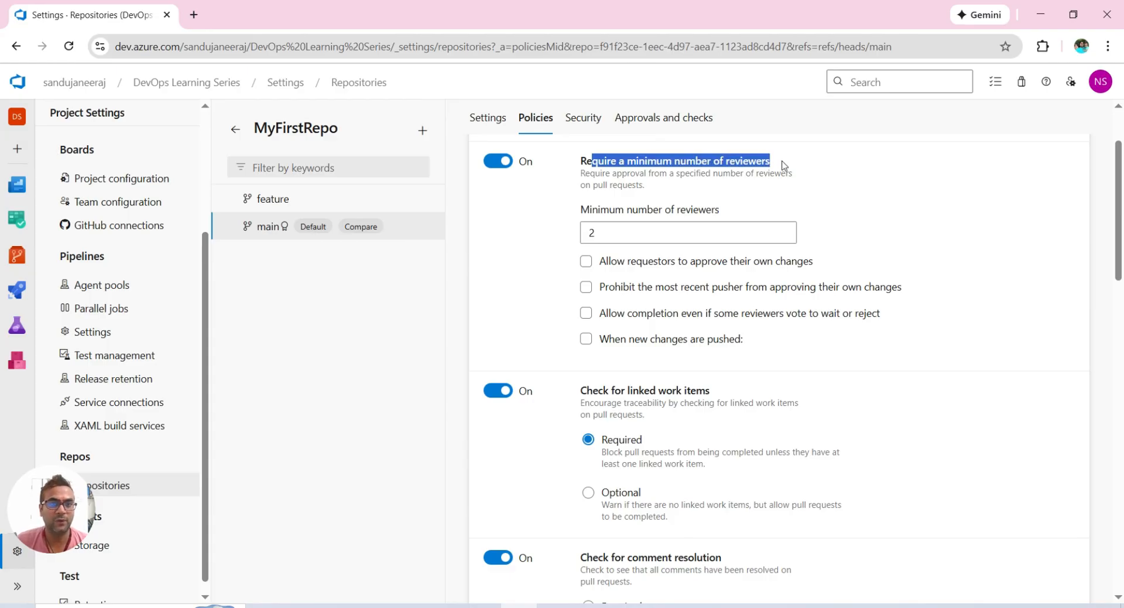
click(495, 165)
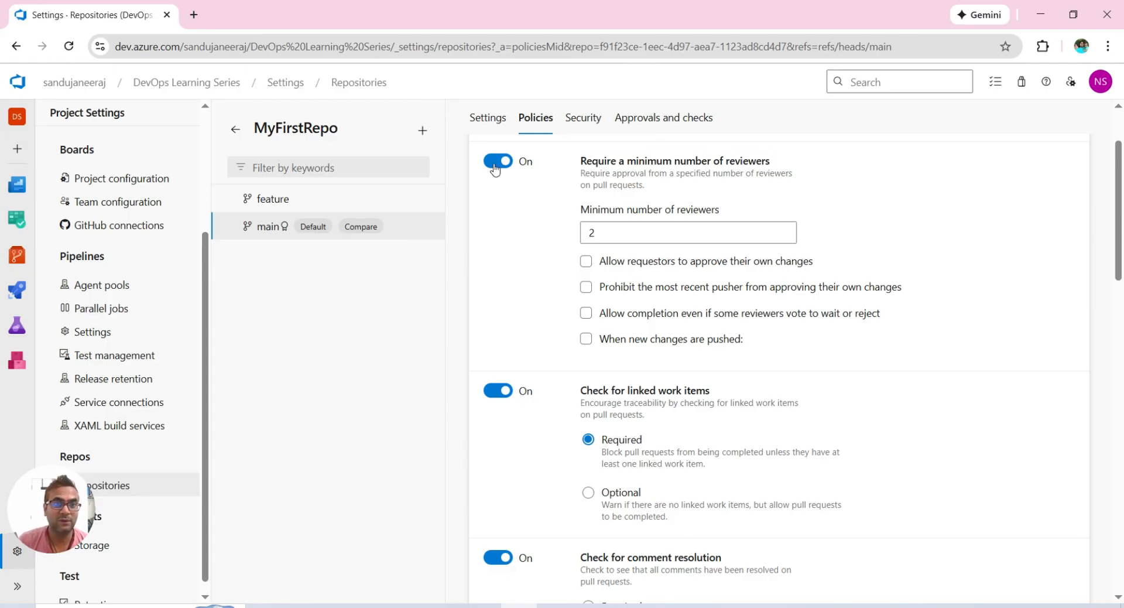
click(498, 223)
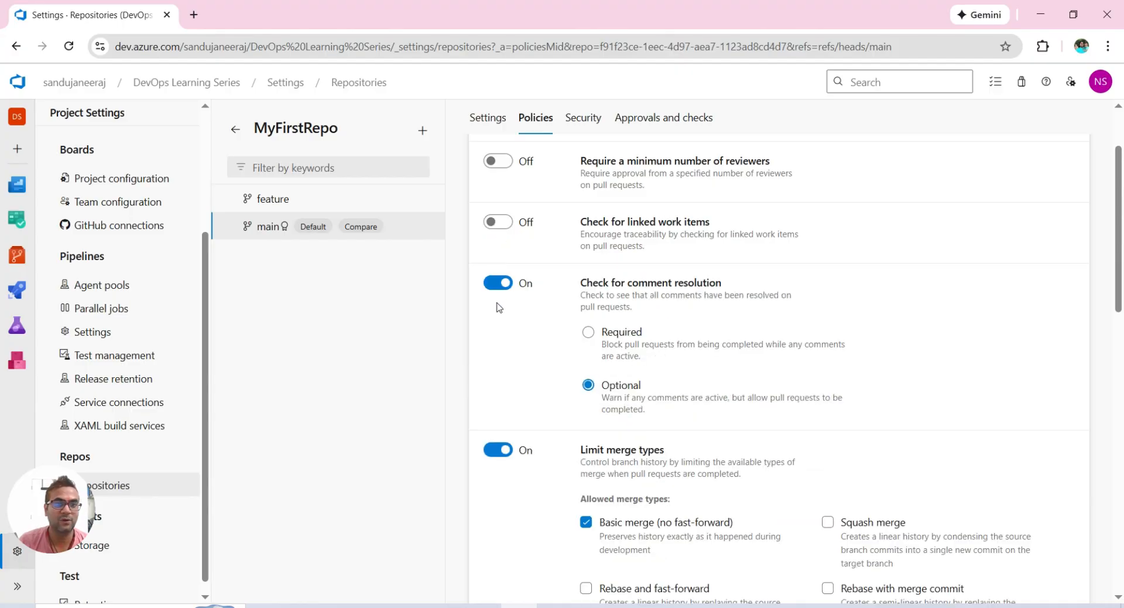
click(497, 284)
click(497, 344)
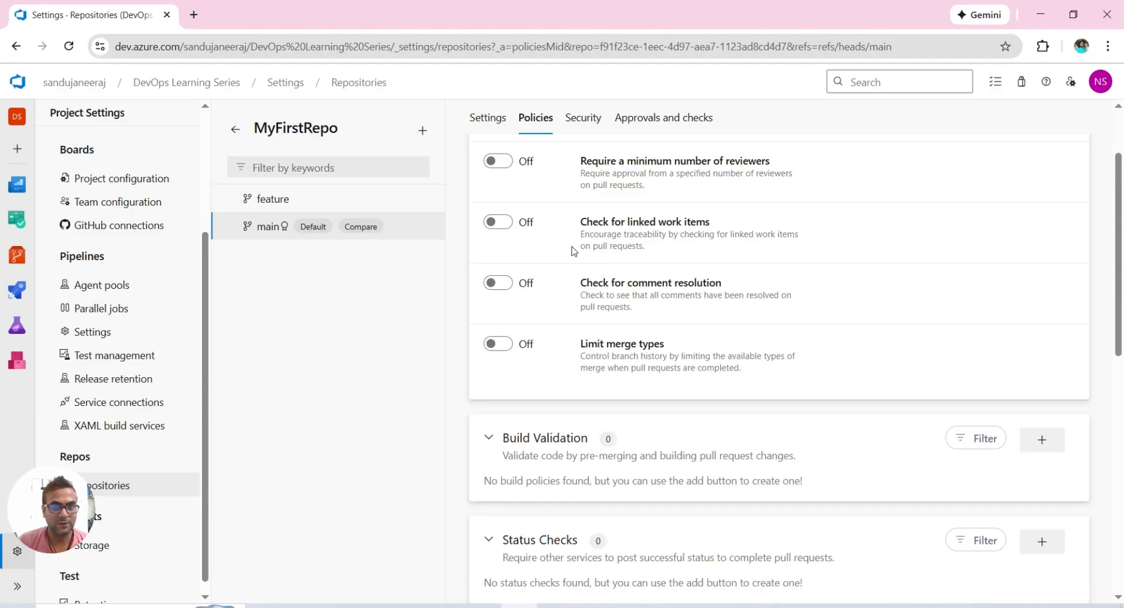
Enable the policy requiring a minimum number of reviewers on pull requests, with the minimum at 2
scroll(574, 251, up, 1)
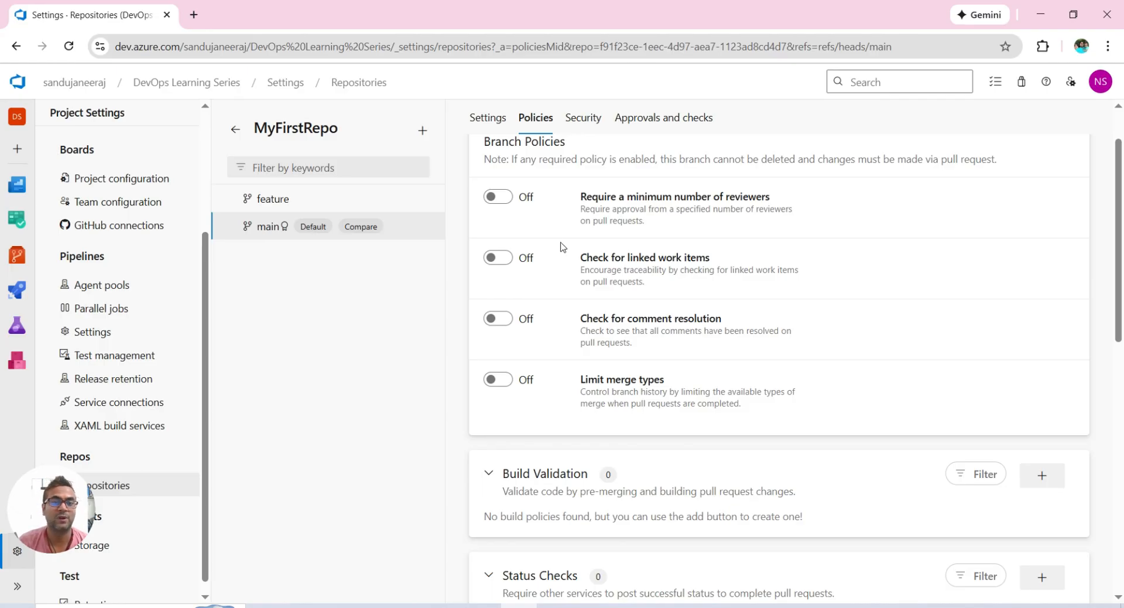
click(501, 199)
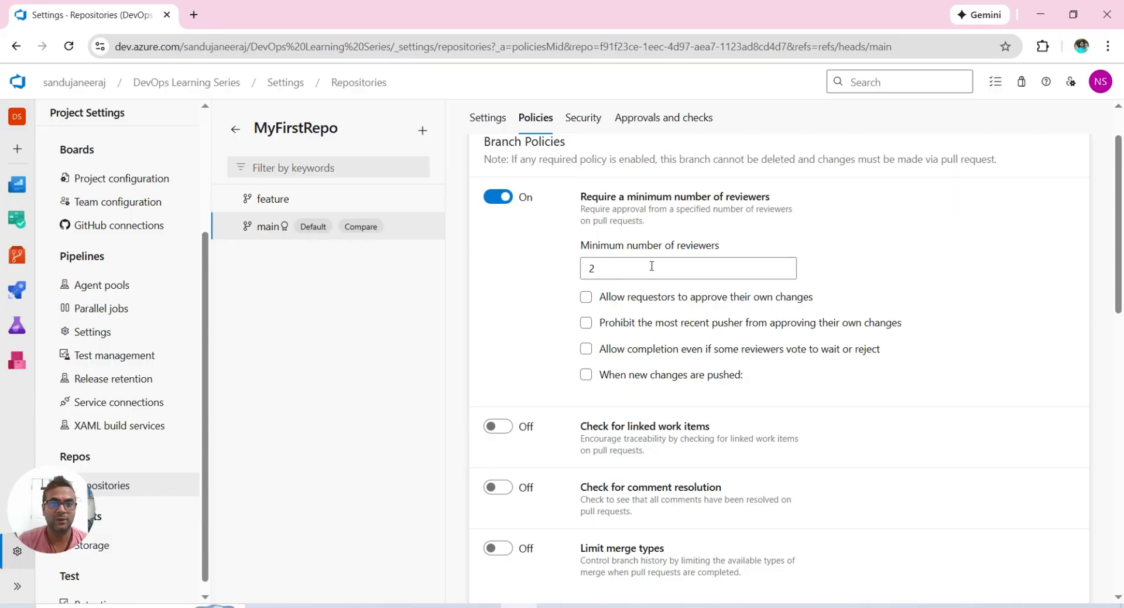
drag(602, 269, 577, 275)
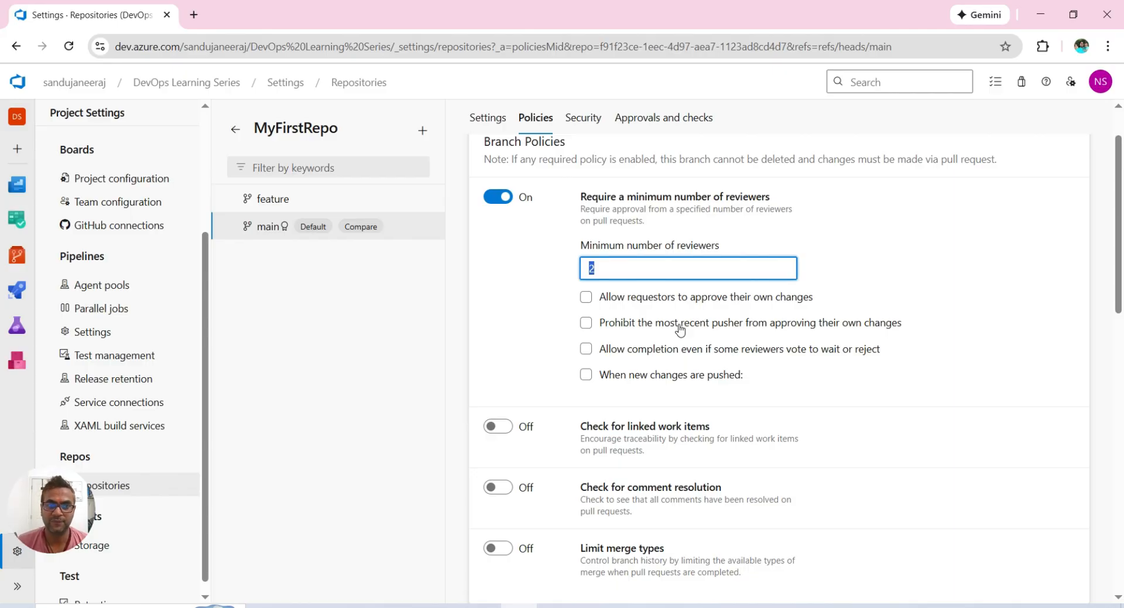
Enable the check for linked work items on pull requests as Required
scroll(680, 330, down, 1)
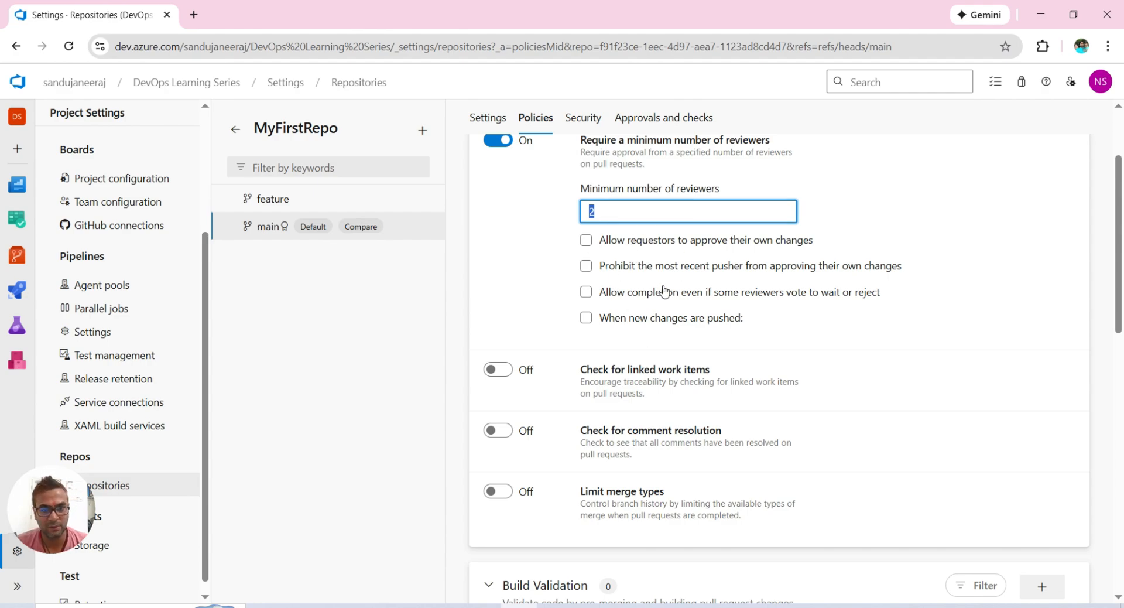
scroll(664, 290, down, 1)
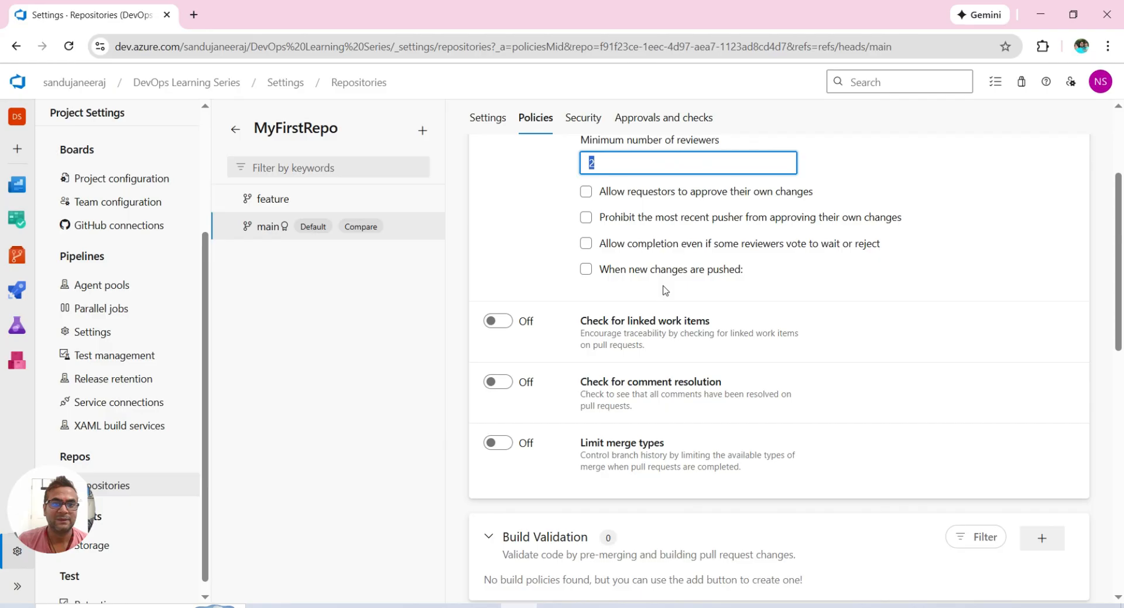
click(499, 321)
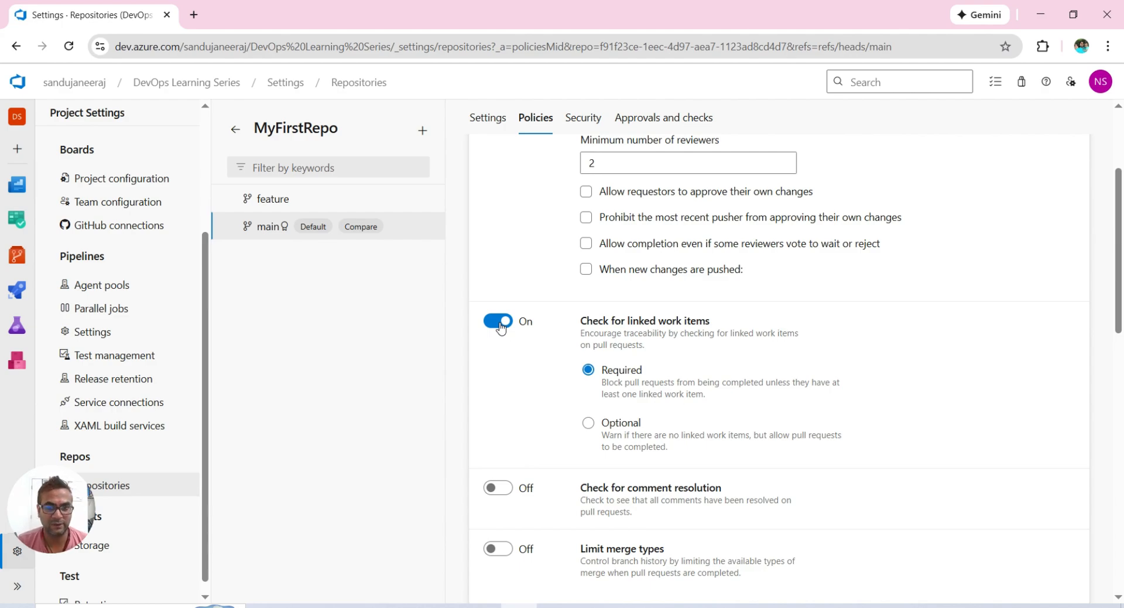
Enable the check for comment resolution on pull requests and set it to Optional
scroll(501, 327, down, 2)
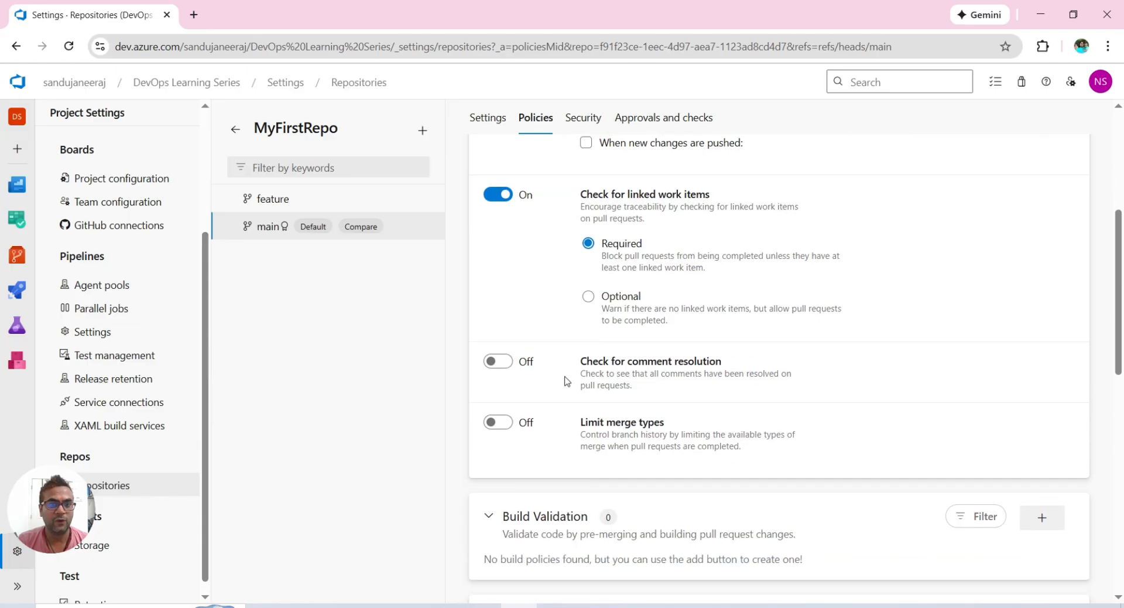
click(503, 363)
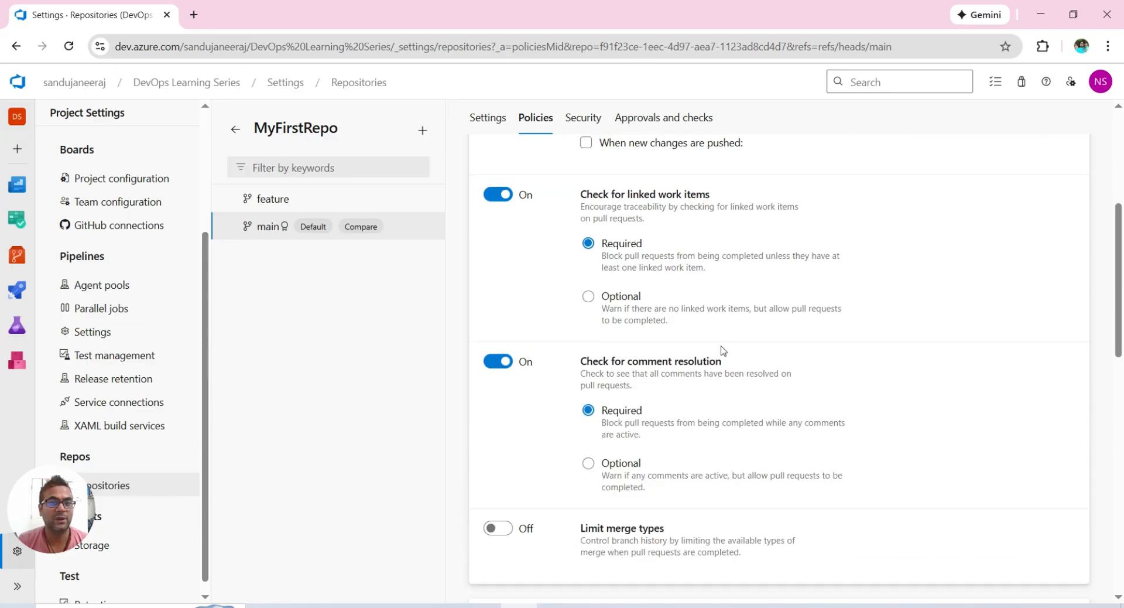
scroll(722, 351, down, 2)
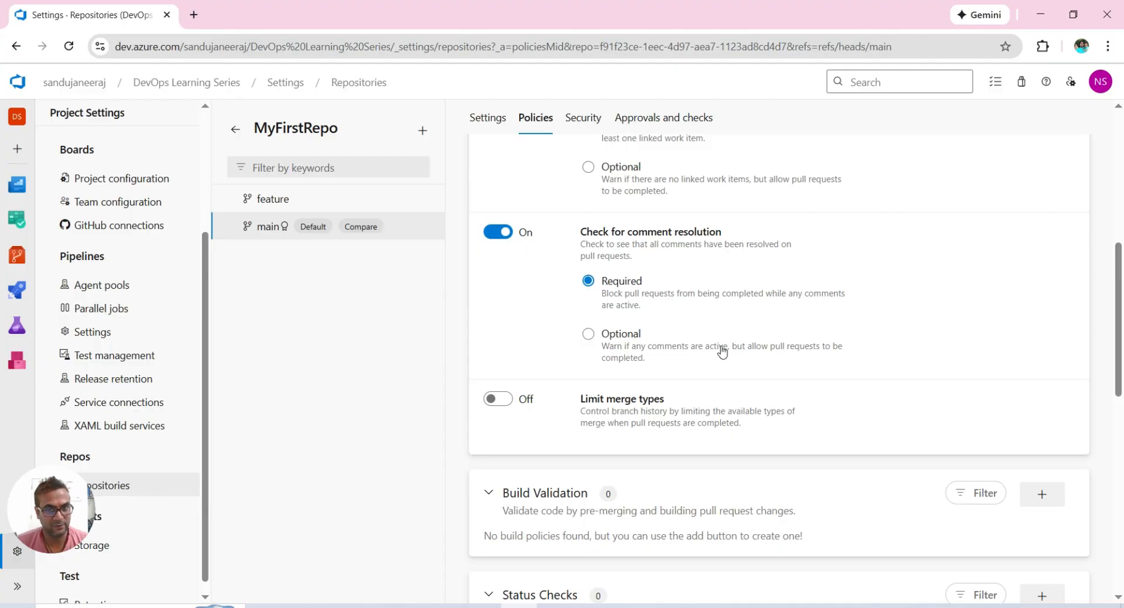
click(585, 342)
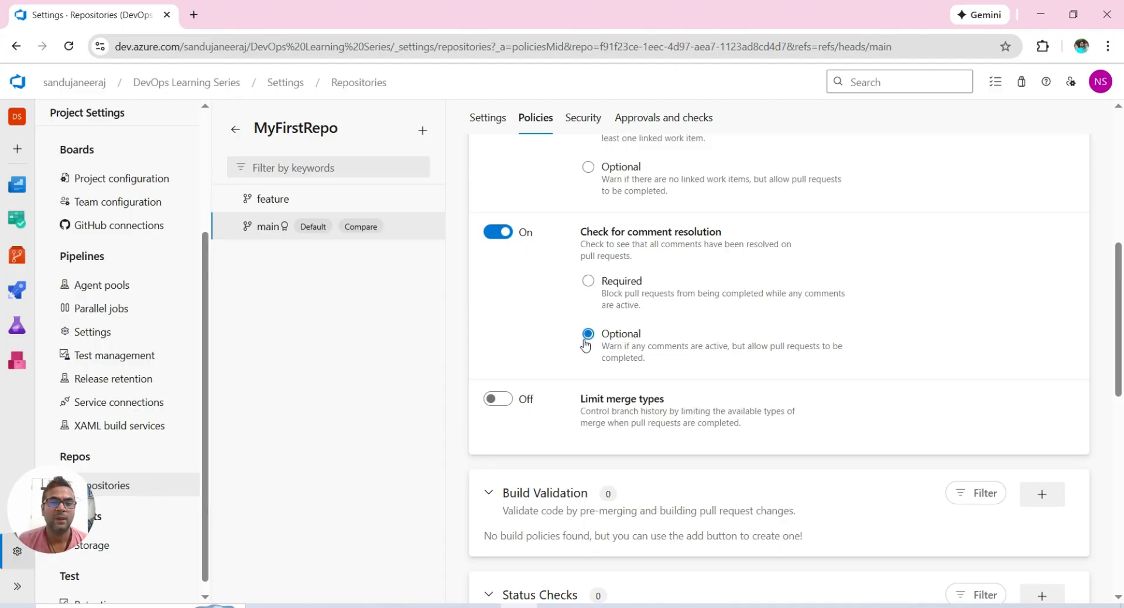
Limit the merge types to Basic merge (no fast-forward), disallowing squash merge, rebase and fast-forward, and rebase with merge commit
scroll(584, 345, down, 2)
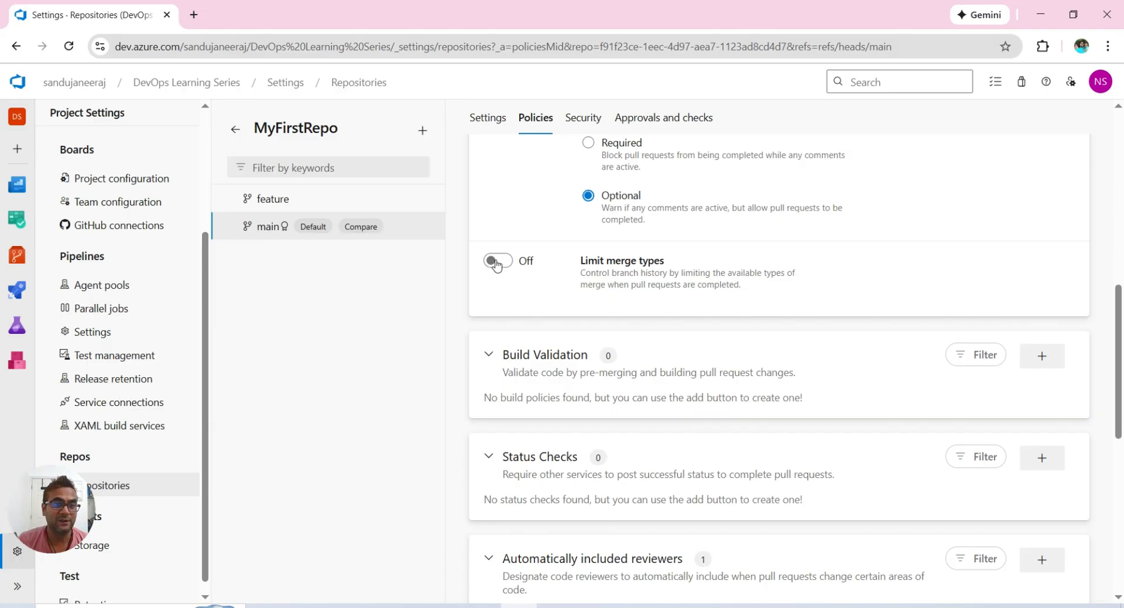
click(497, 263)
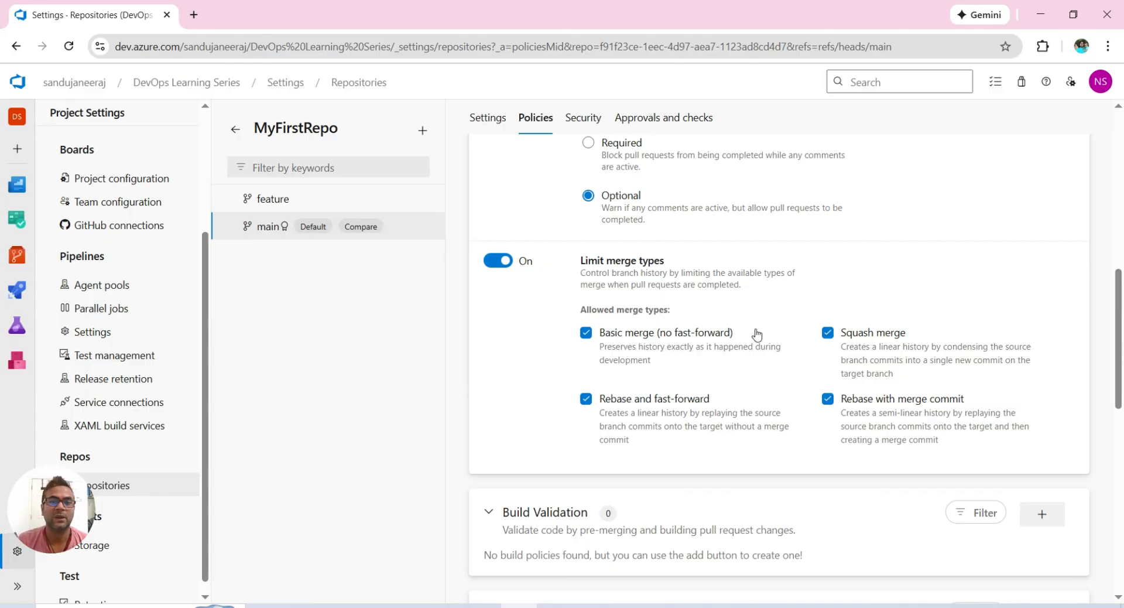
click(828, 332)
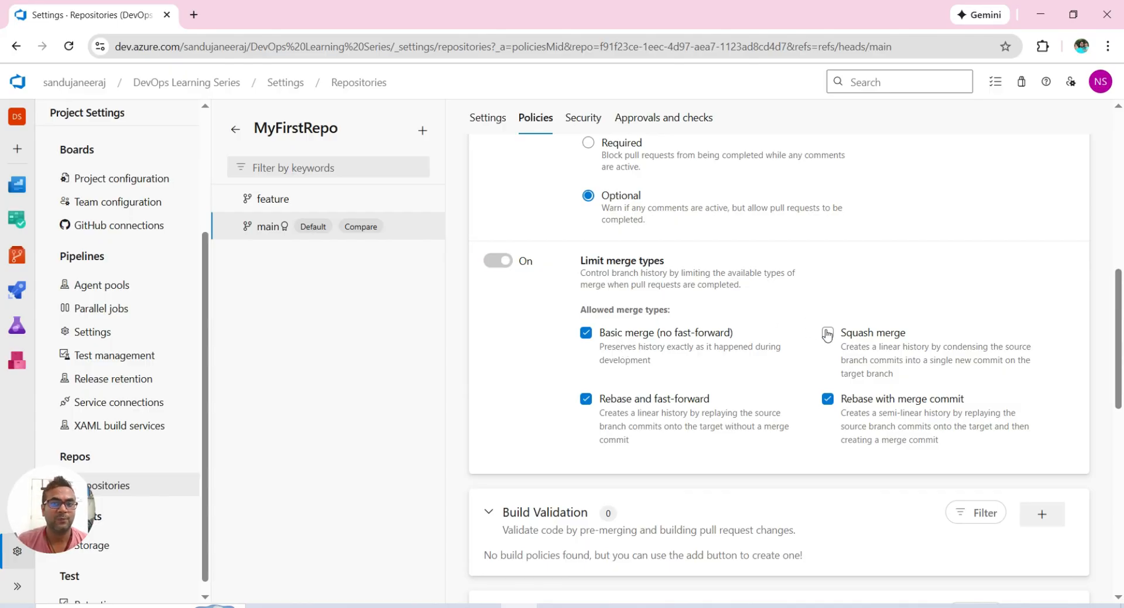
click(586, 399)
click(827, 399)
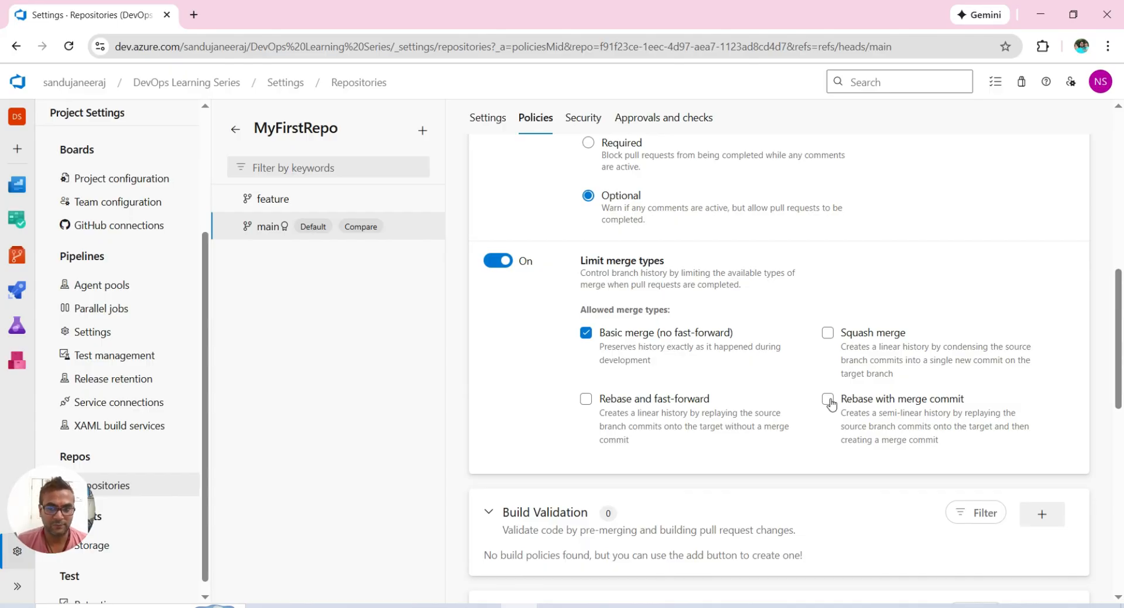
Add an automatic reviewer policy that makes the DevOps Learning Series Team a Required reviewer with a minimum of 1, and save it
scroll(830, 403, down, 3)
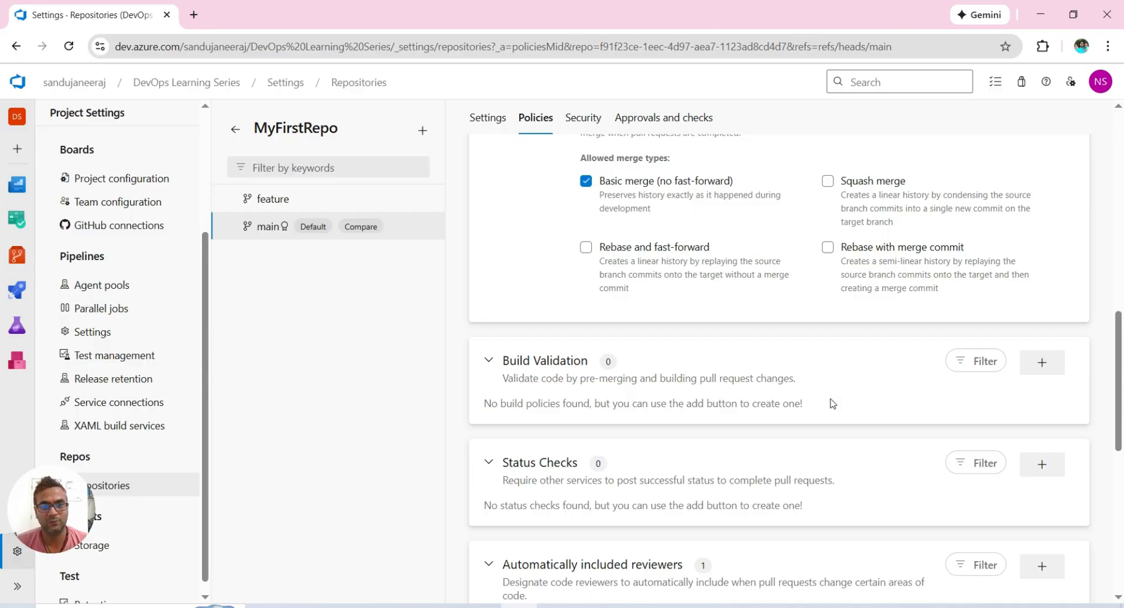
scroll(832, 402, down, 2)
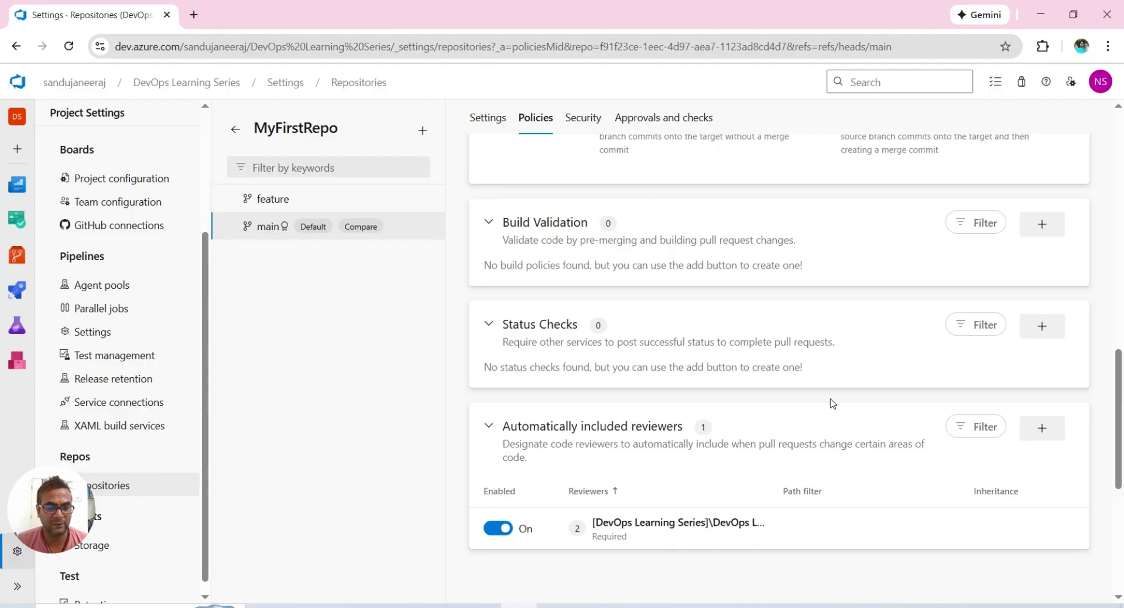
click(1048, 429)
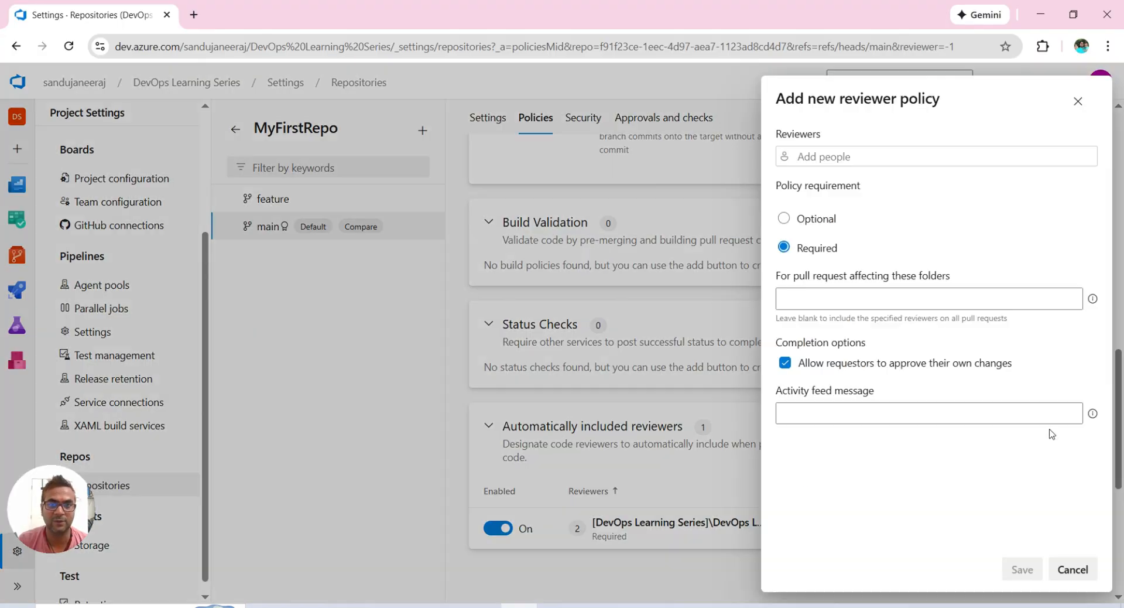
click(815, 222)
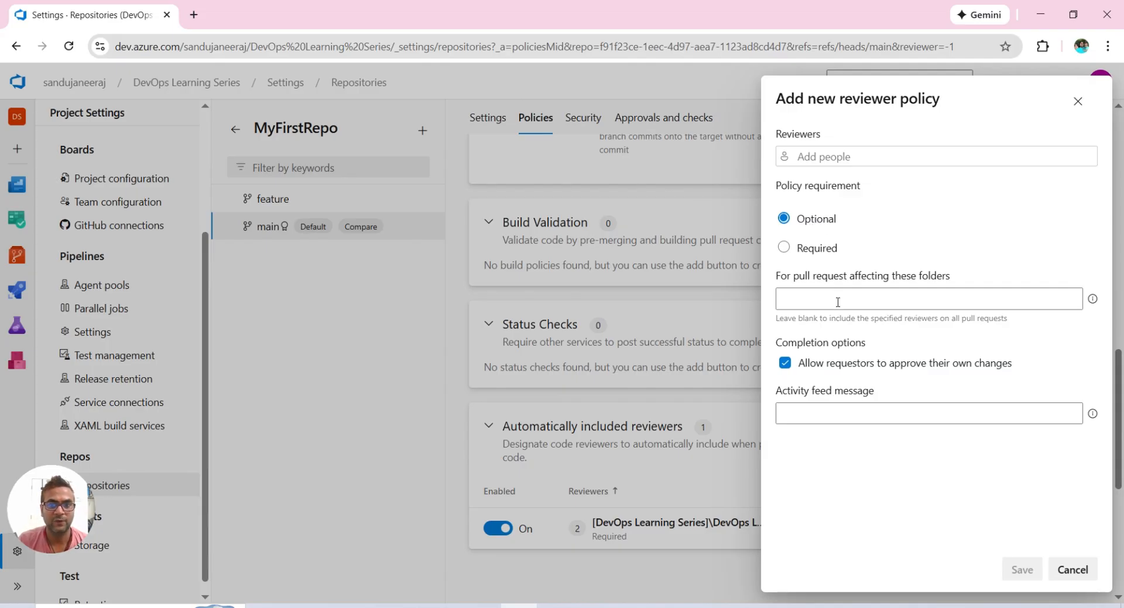
click(826, 155)
text(de)
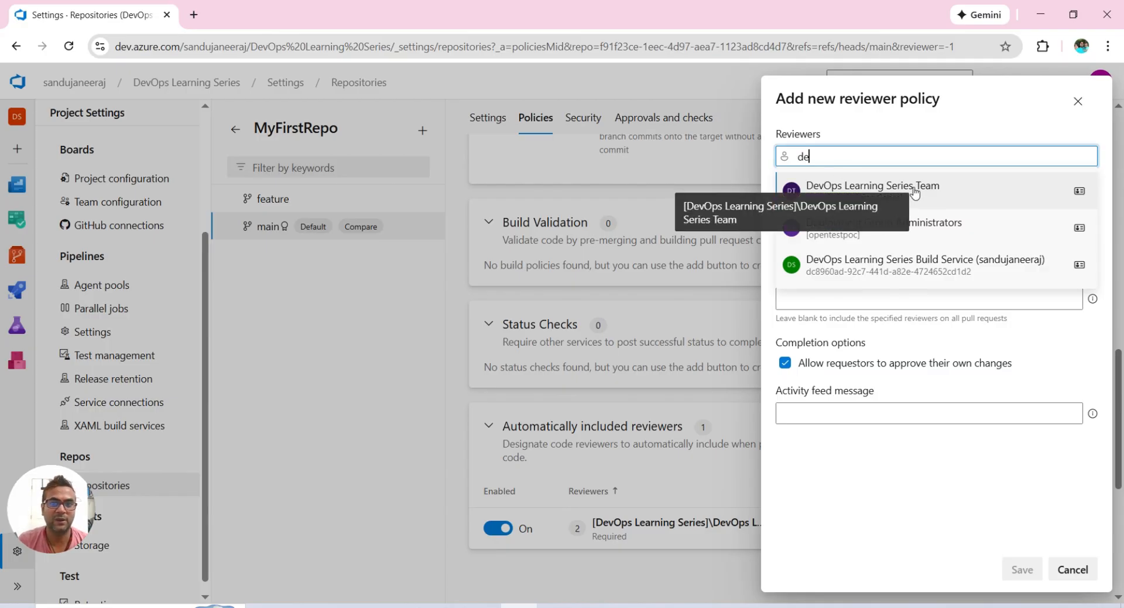
click(966, 195)
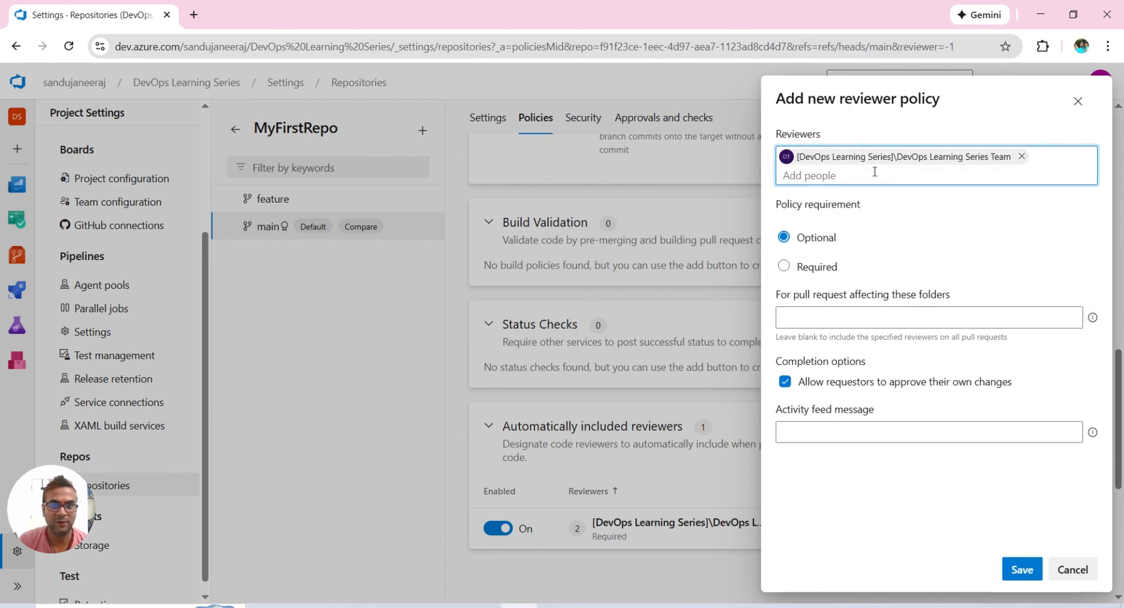
click(819, 264)
click(813, 251)
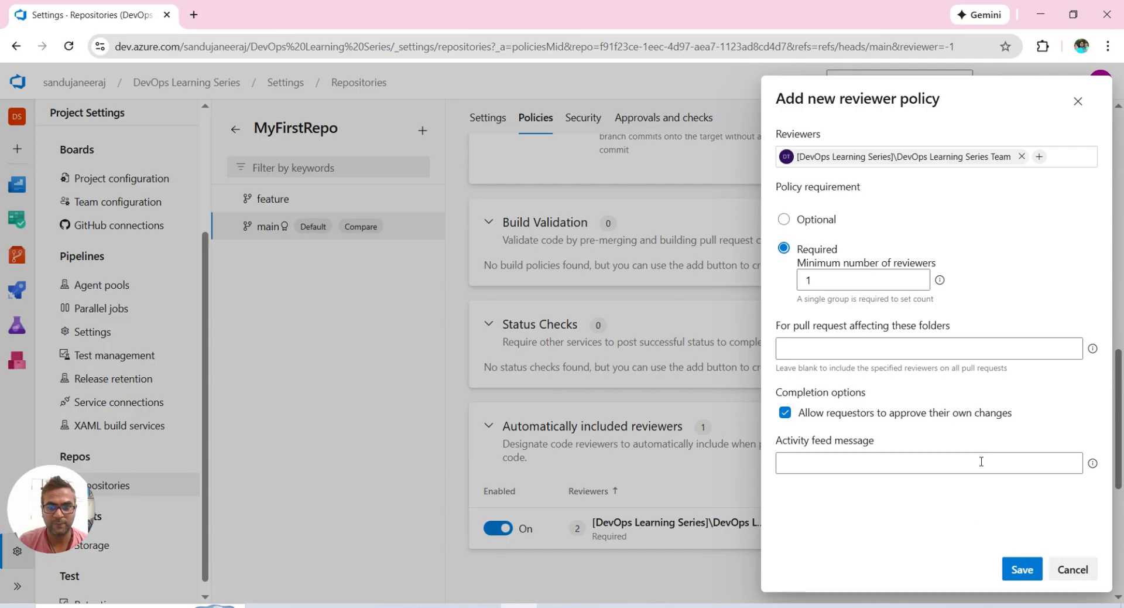
click(1026, 573)
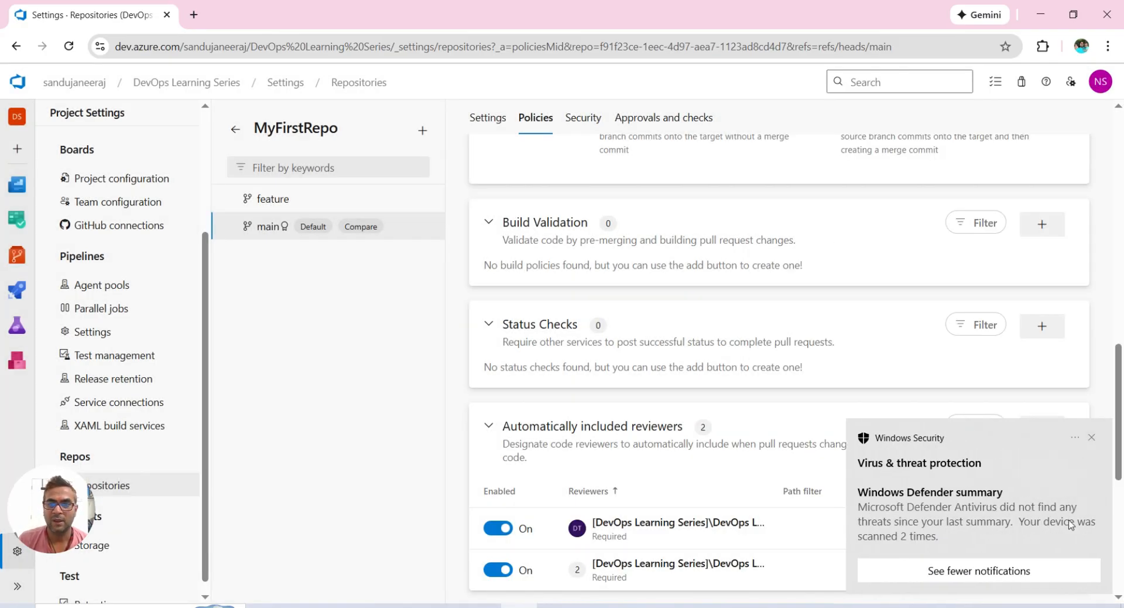
Dismiss the Windows Security notification and disable the second automatically included reviewer policy, the one with 2 reviewers
click(1091, 437)
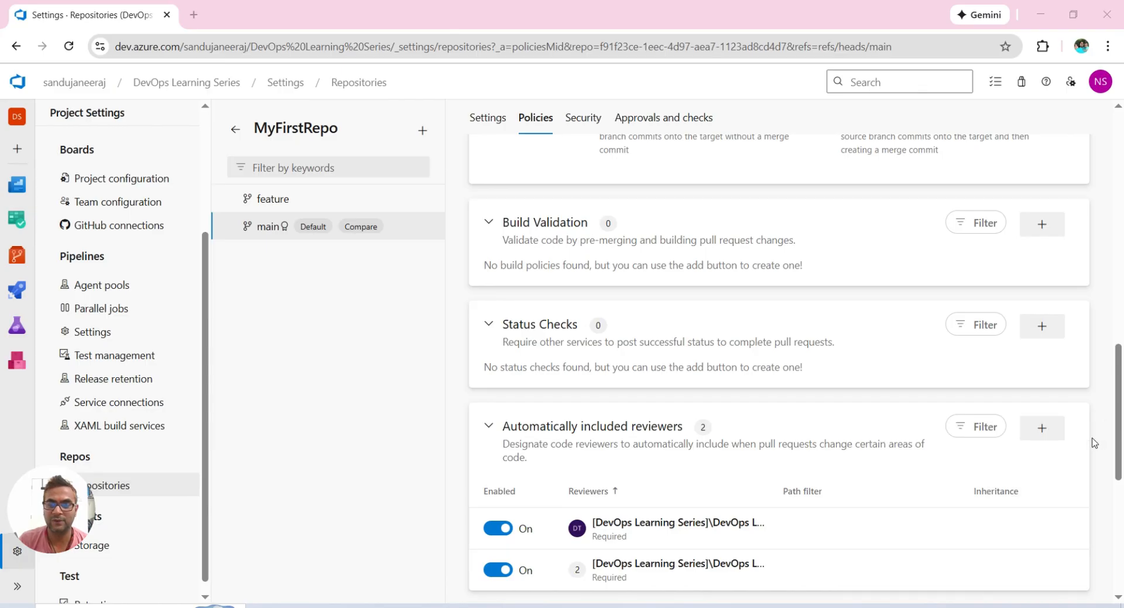
scroll(757, 507, down, 2)
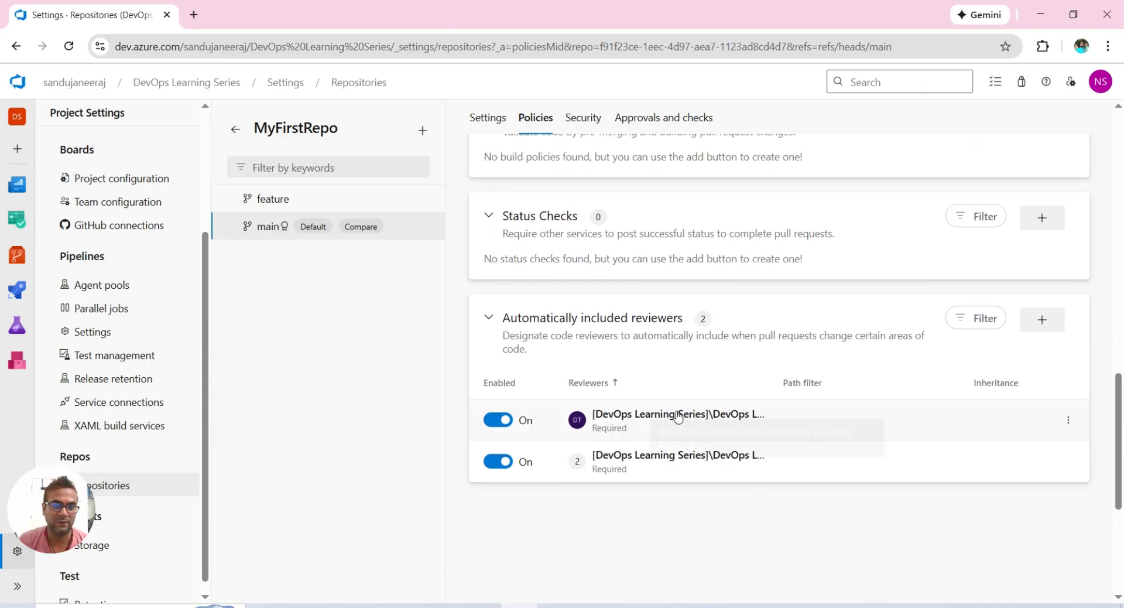
click(499, 462)
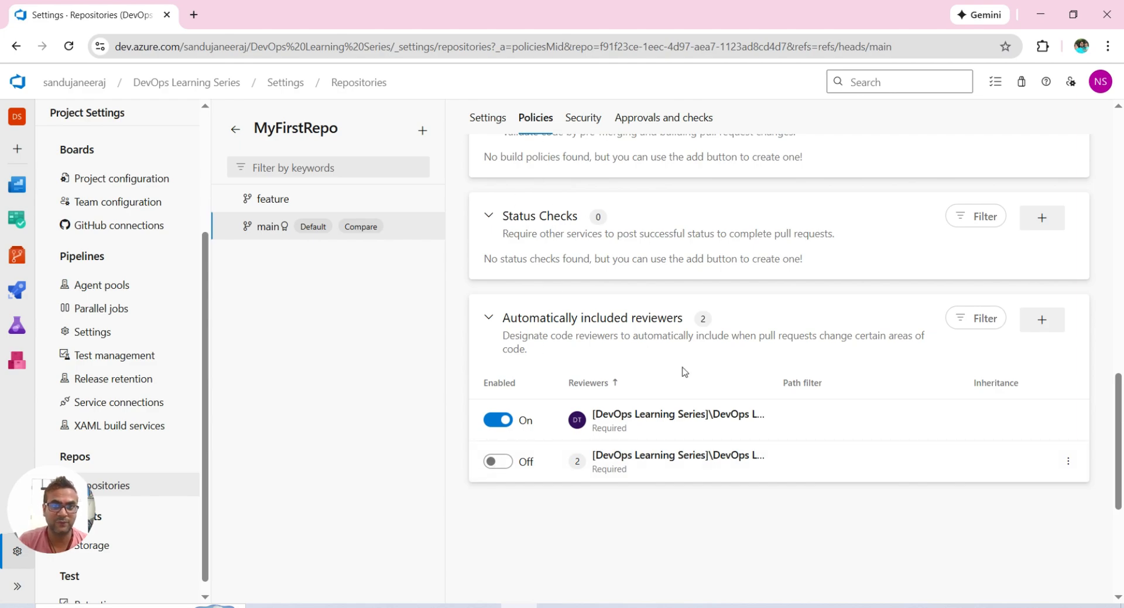
scroll(684, 371, up, 4)
scroll(684, 371, down, 4)
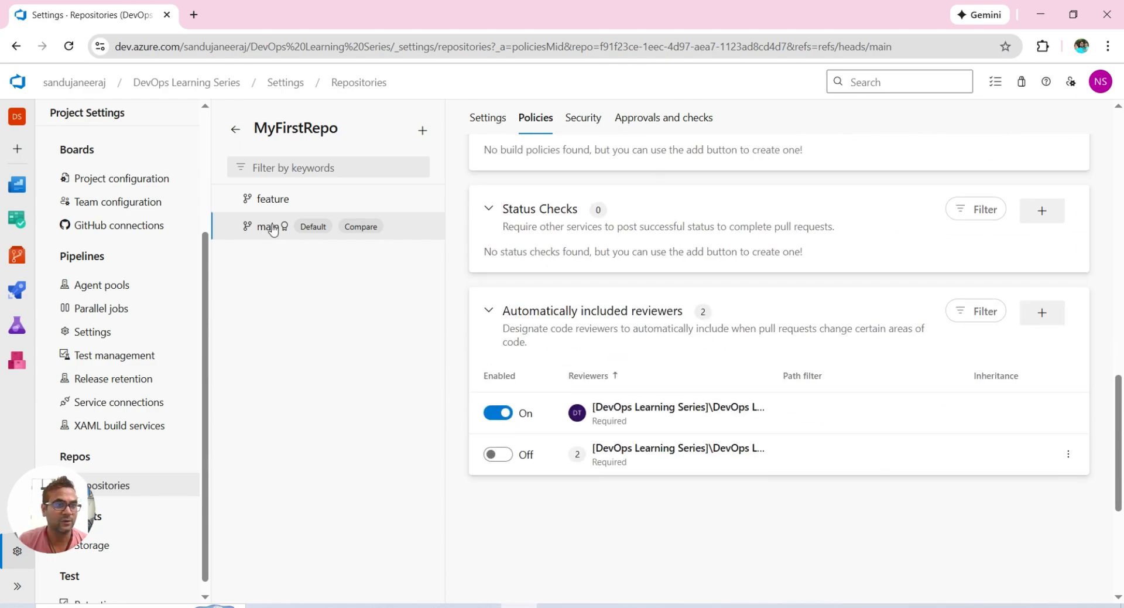